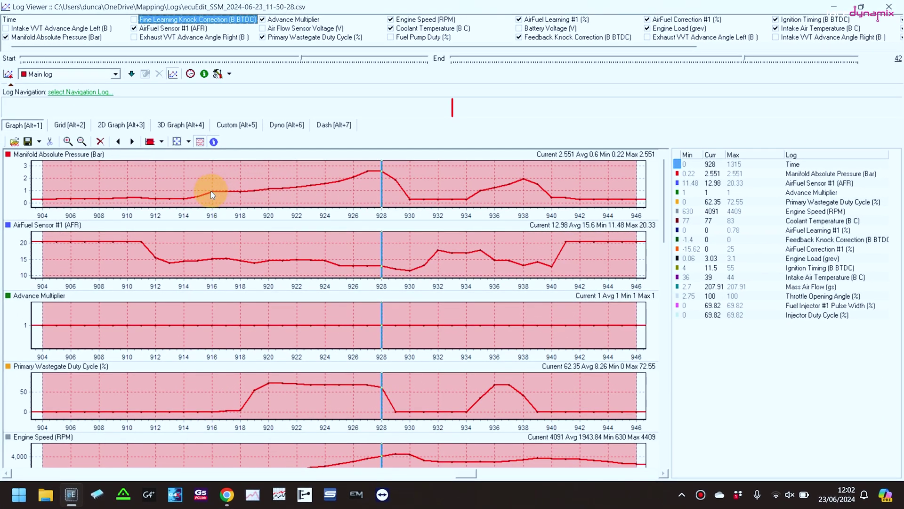
Step the log cursor from time 916 through 920 and 922 to 923 to examine boost pressure against air/fuel ratio
left_click(212, 191)
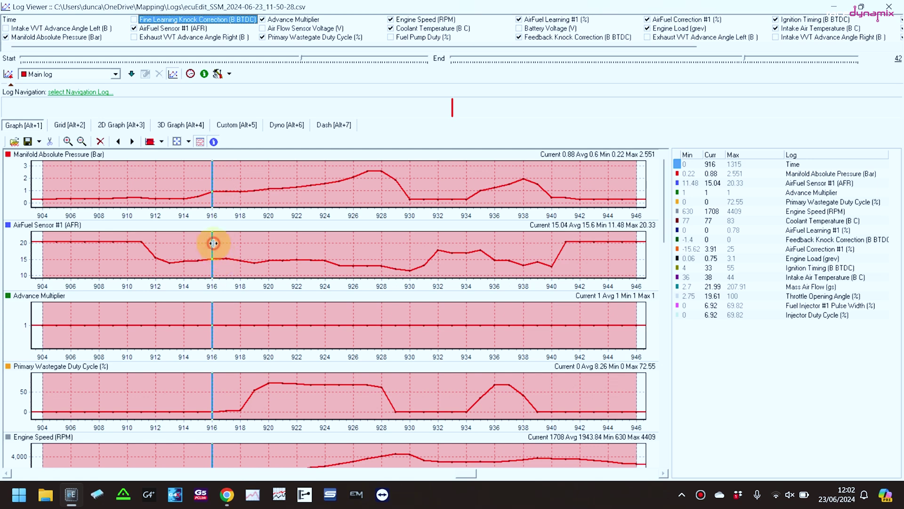
left_click_drag(213, 243, 267, 243)
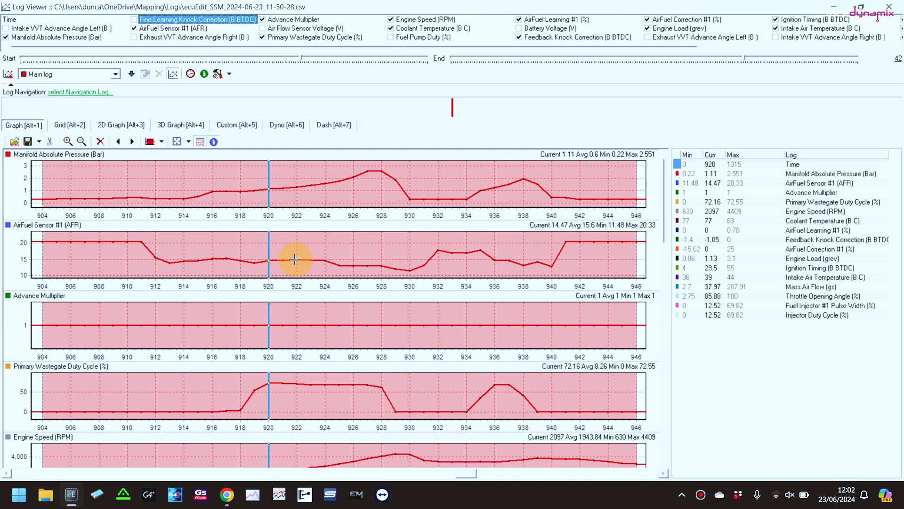
left_click(297, 258)
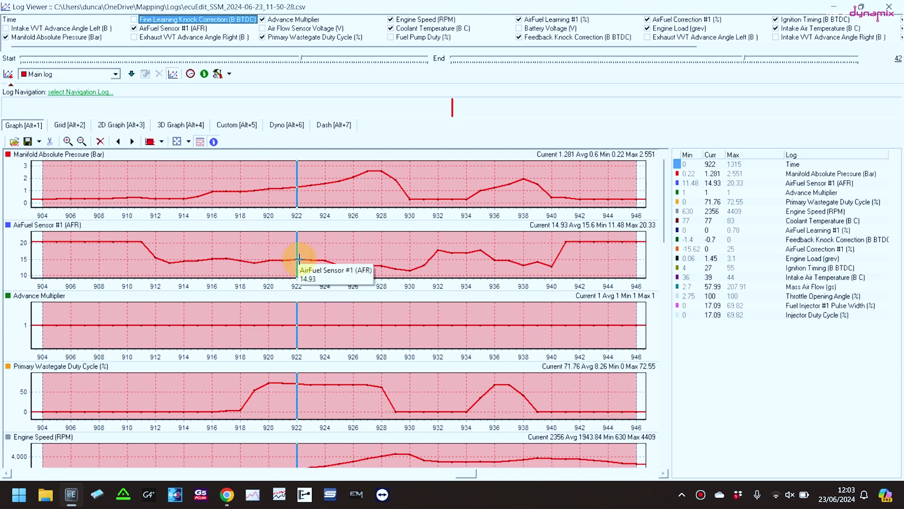
left_click(311, 259)
mouse_move(312, 260)
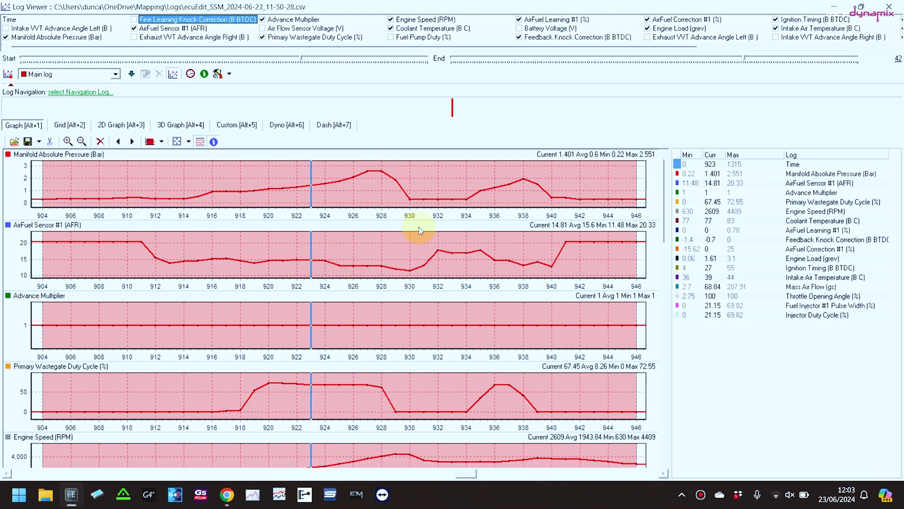
Examine the current manifold pressure, engine speed and mass air flow values at time 923
left_click(712, 173)
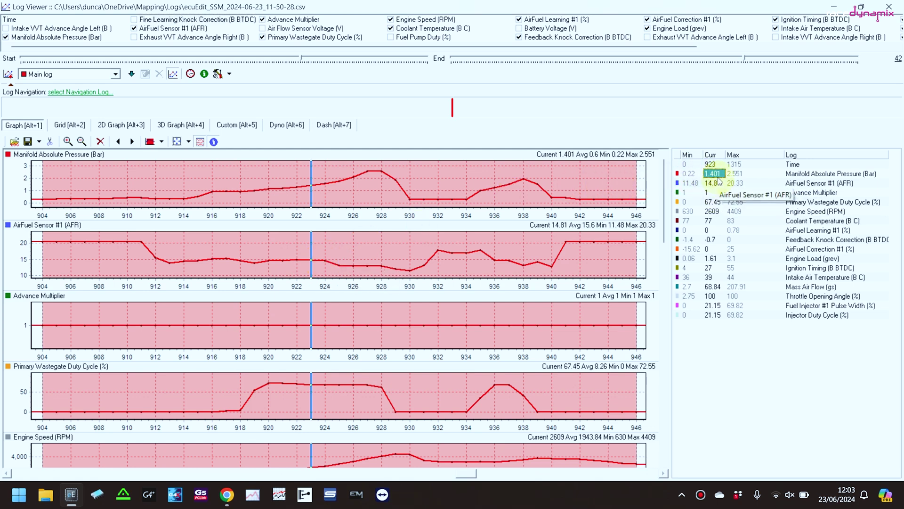
left_click(712, 211)
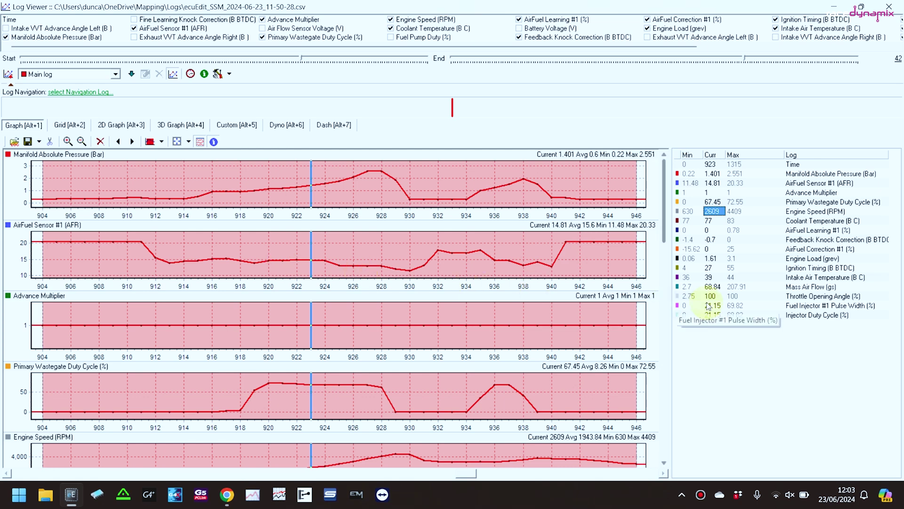
left_click(714, 287)
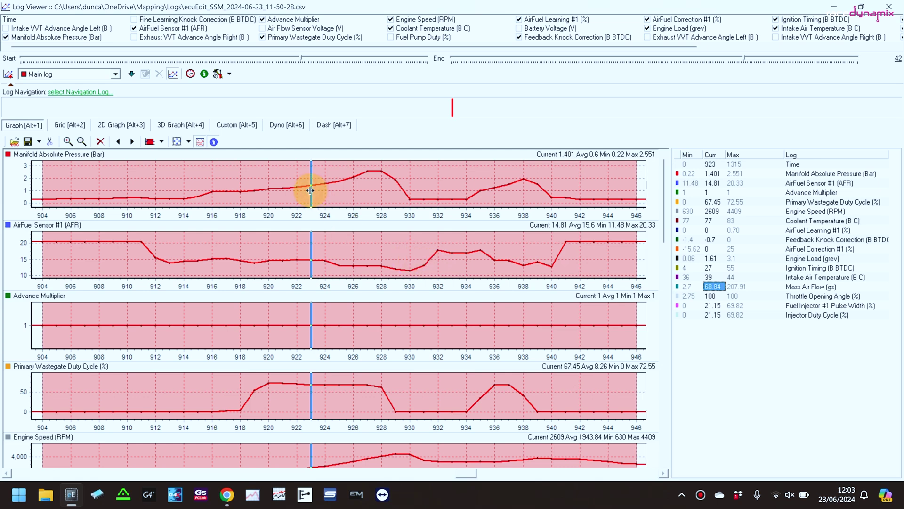
Move the log cursor back to time 920 and forward to about 924 to compare mass air flow readings
left_click_drag(310, 190, 285, 189)
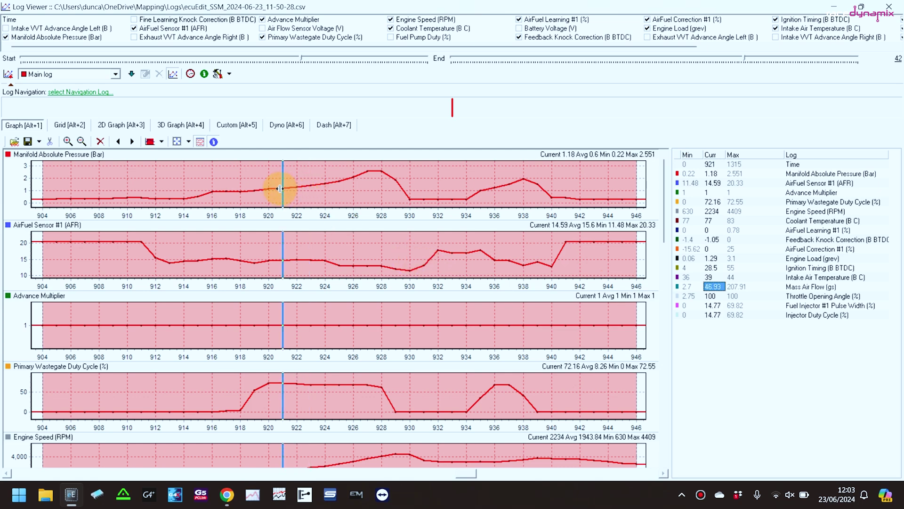
left_click_drag(280, 188, 269, 187)
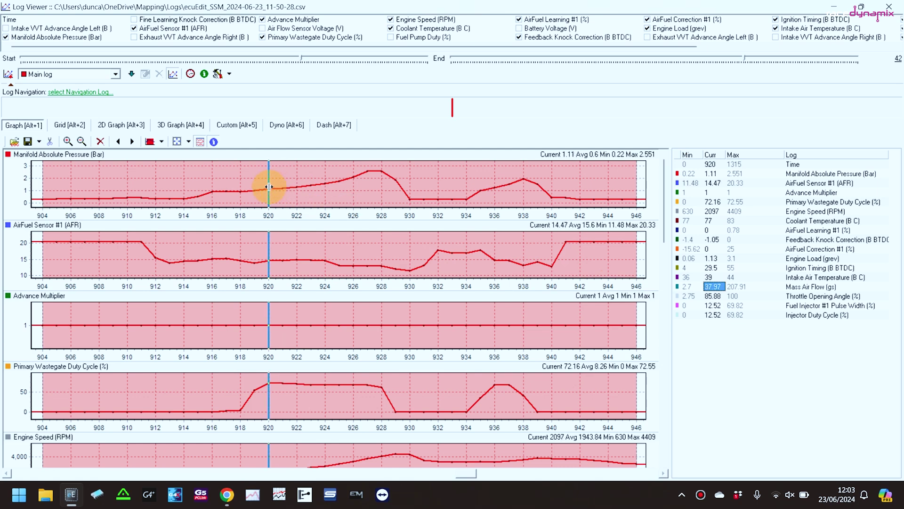
left_click_drag(270, 187, 323, 183)
mouse_move(333, 182)
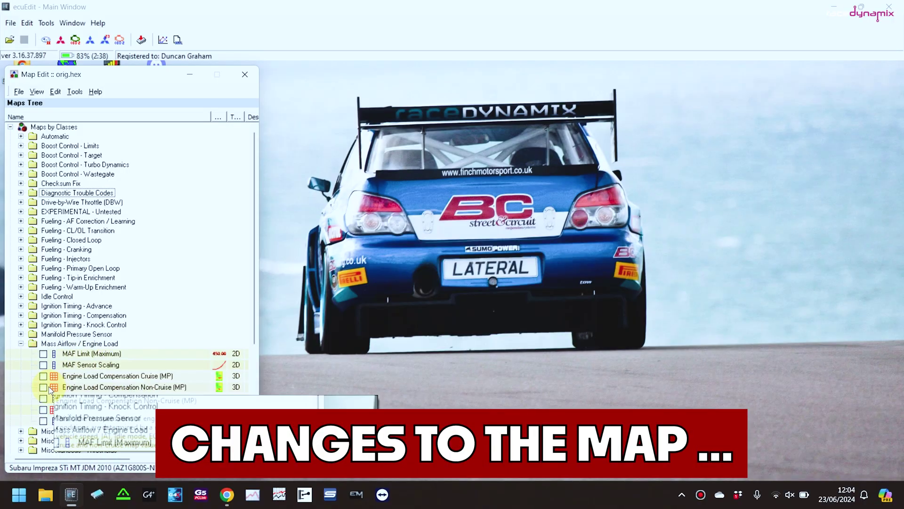
In the MAF Sensor Scaling map, increase the mass airflow values from 2.19 to 2.77 V by 10 percent
left_click(43, 365)
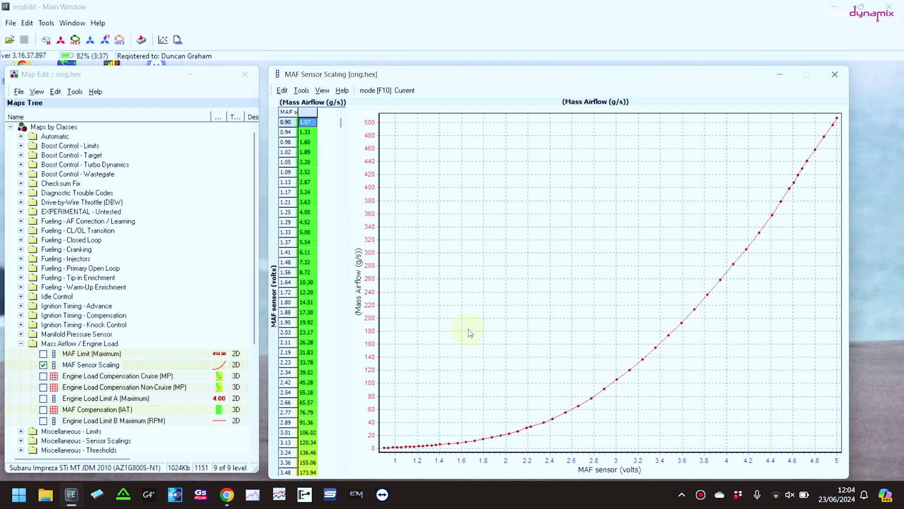
left_click(306, 352)
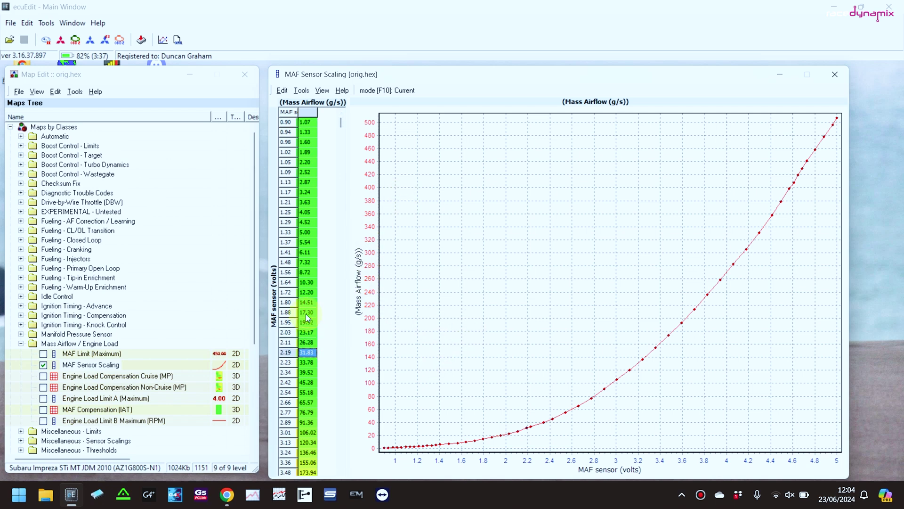
key("shift+Down")
key("shift+Down")
key("shift+Down")
key("shift+Down")
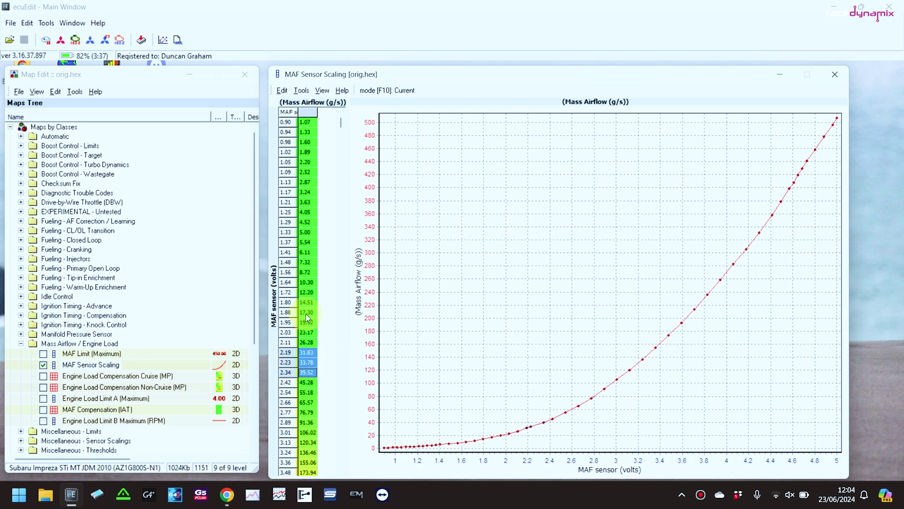
key("shift+Down")
key("shift+Down")
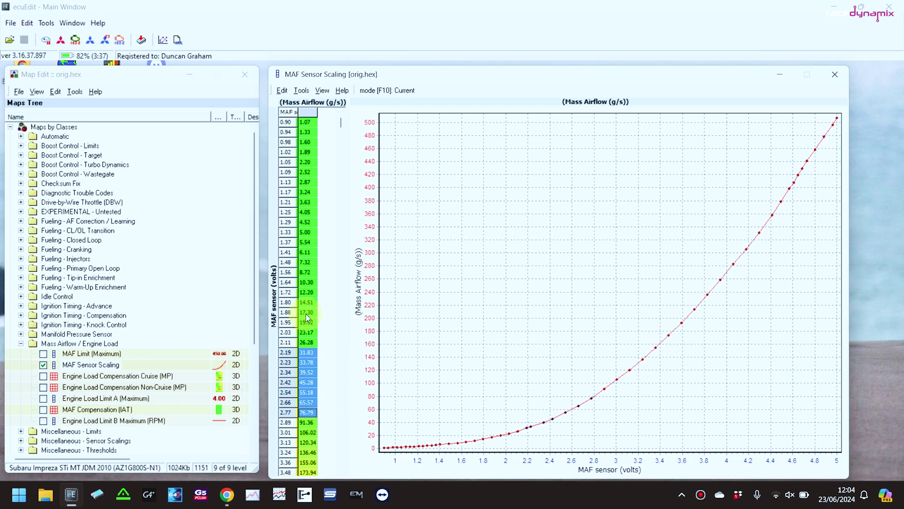
key("asterisk")
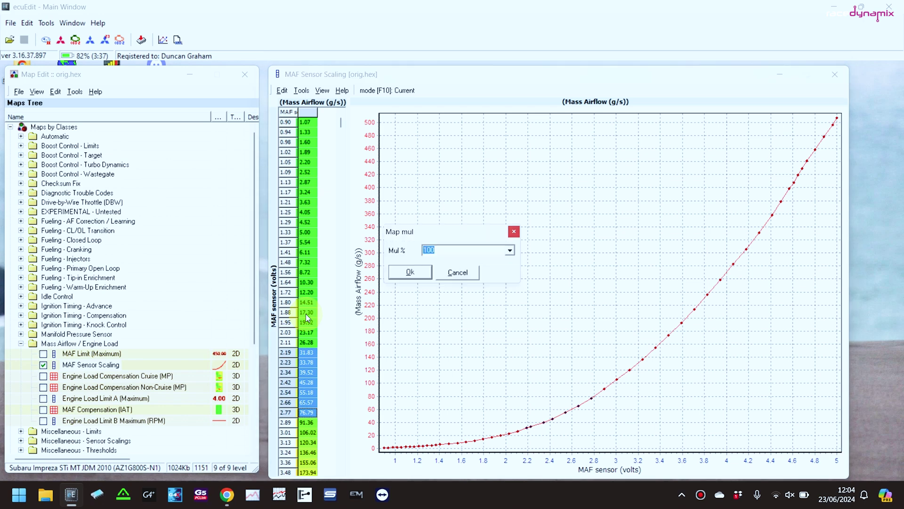
type("10")
key("Return")
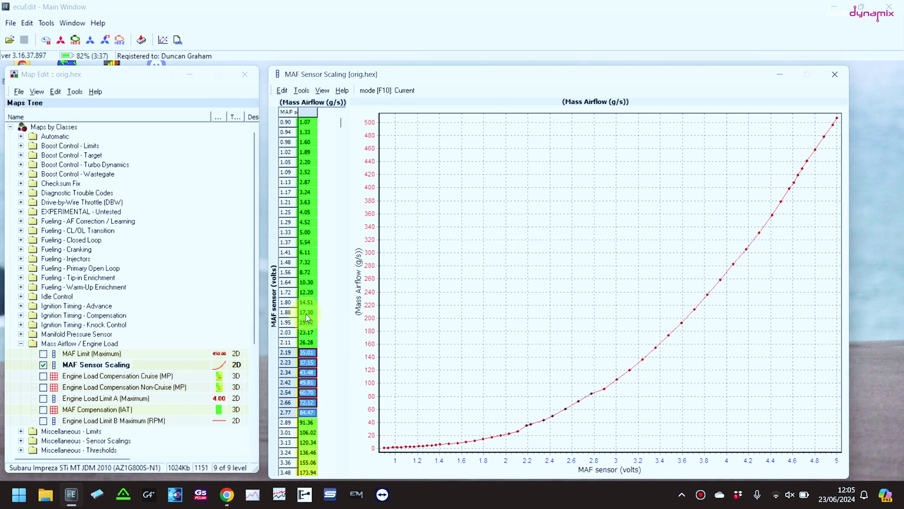
Interpolate the mass airflow values between 1.95 and 2.19 V to smooth the lower end of the raised range
key("Up")
key("Up")
key("Up")
key("Up")
key("Up")
key("Up")
key("Up")
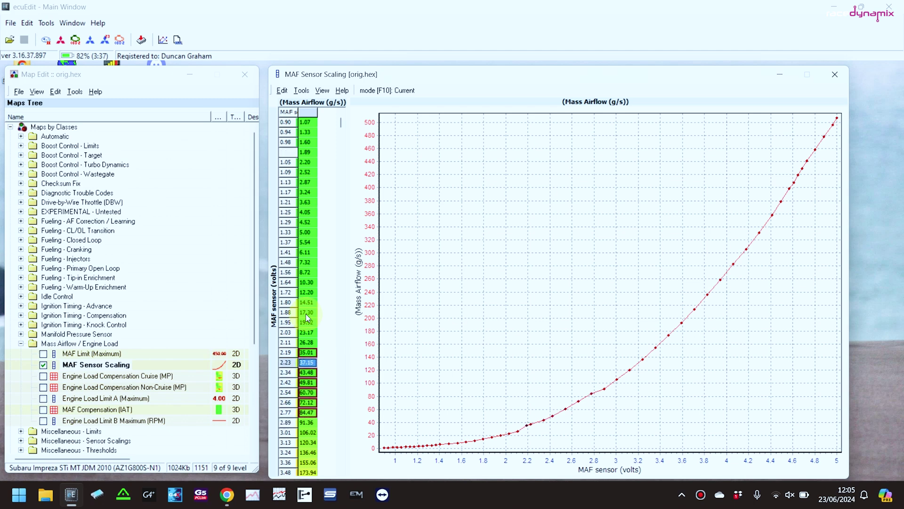
key("shift+Up")
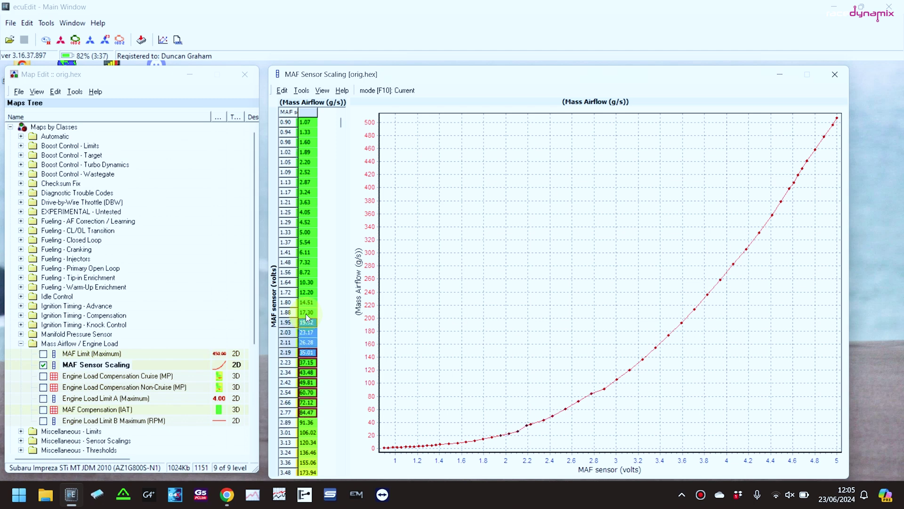
key("i")
key("Return")
Interpolate the mass airflow values between 2.77 and 3.13 V to smooth the upper end of the raised range
key("Down")
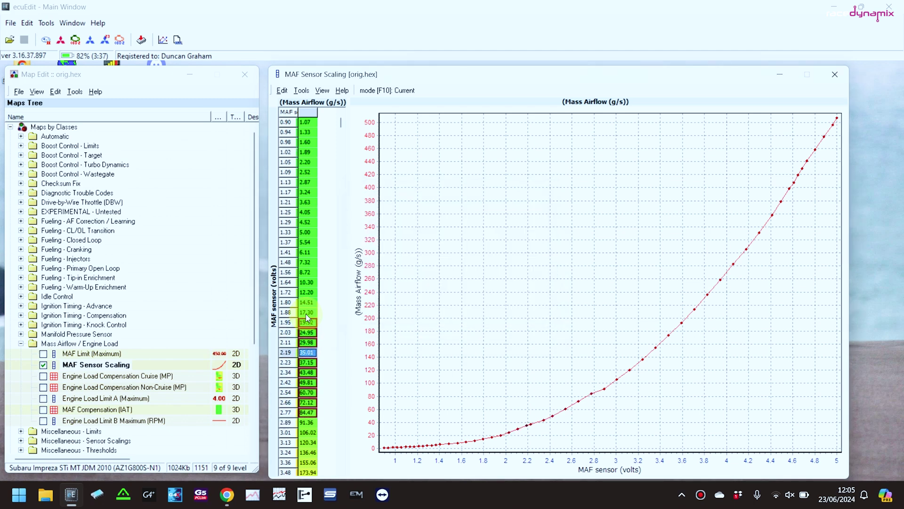
key("Down")
key("Down")
key("Down")
key("Down")
key("Down")
key("Down")
key("shift+Down")
key("shift+Down")
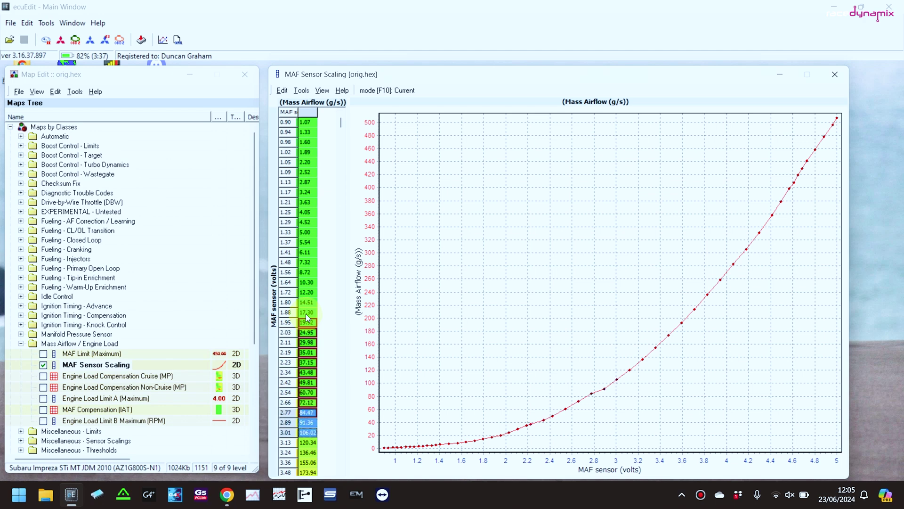
key("shift+Down")
key("i")
key("Return")
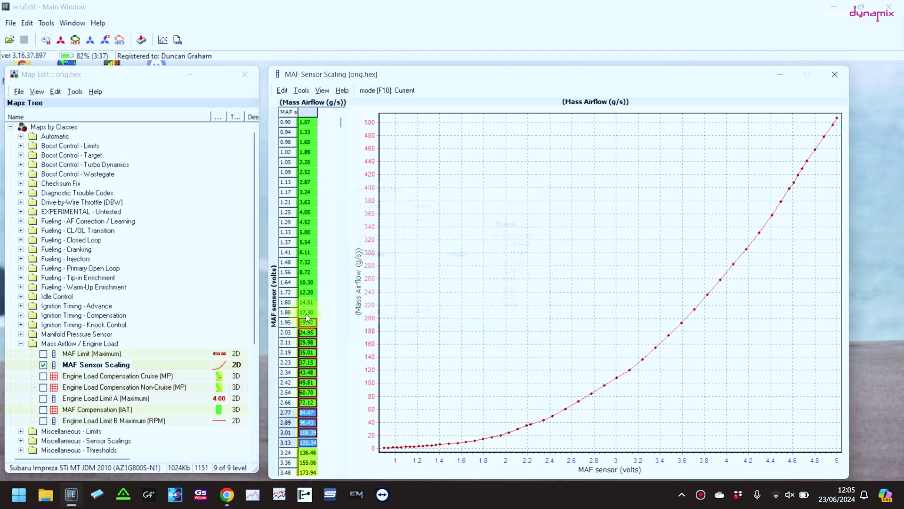
key("Down")
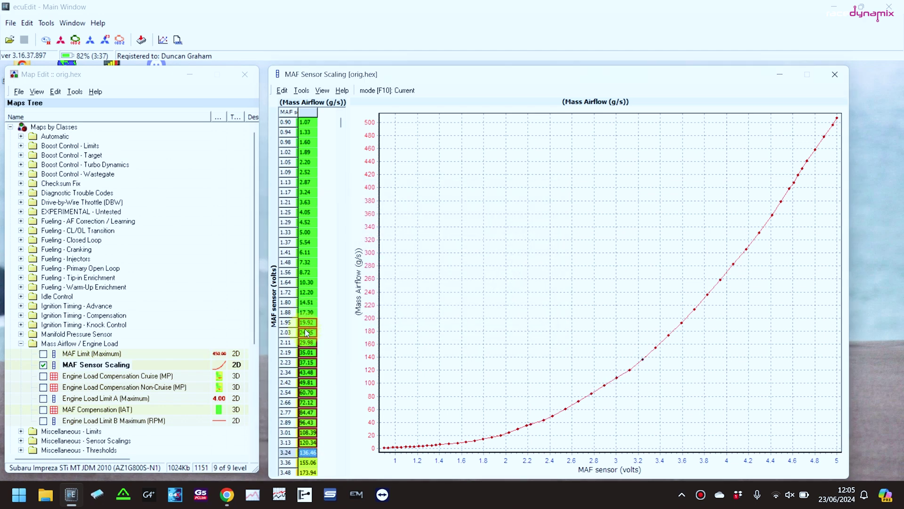
Check the 1.95 V cell and close the MAF Sensor Scaling map, keeping the changes
left_click(307, 325)
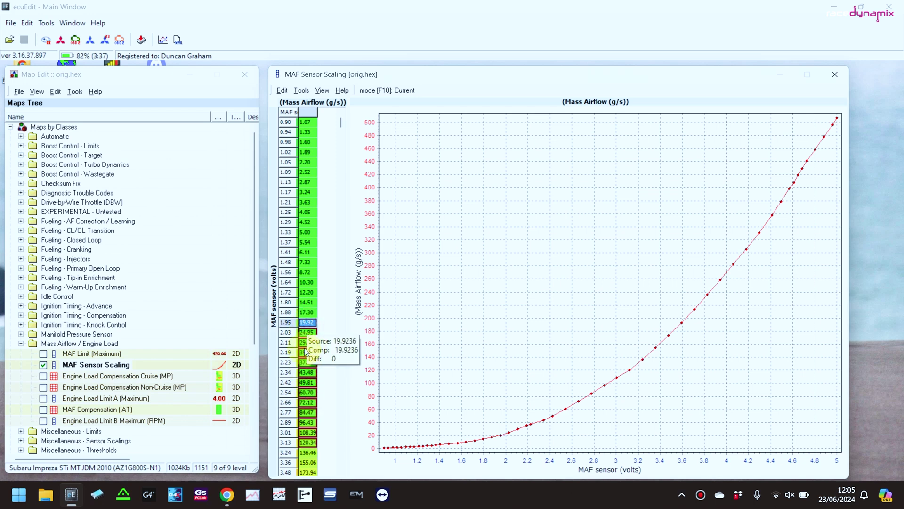
left_click(833, 75)
key("Return")
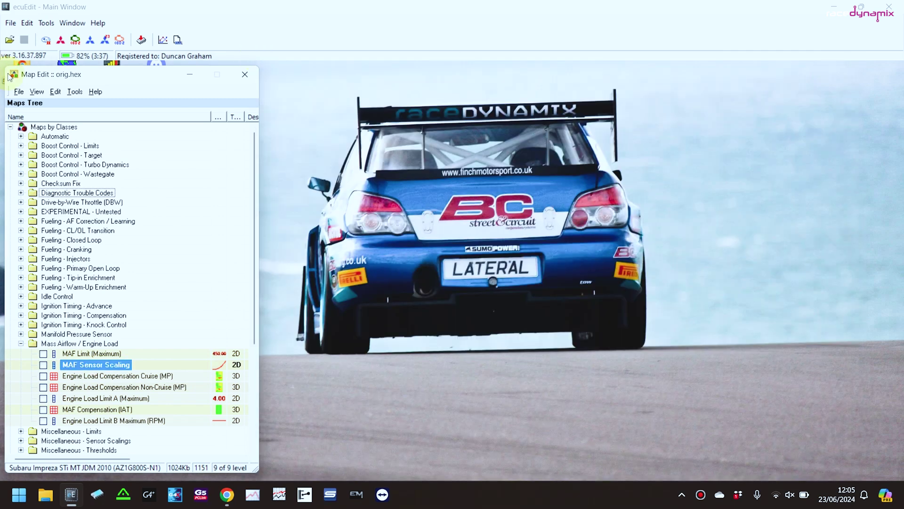
Save the edited map as a new HEX file named 01-stutter in the same folder
left_click(18, 91)
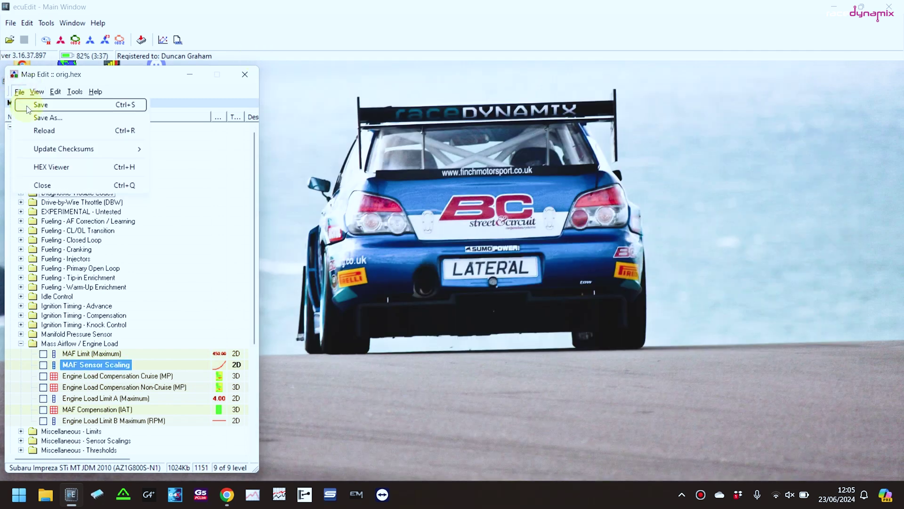
left_click(47, 117)
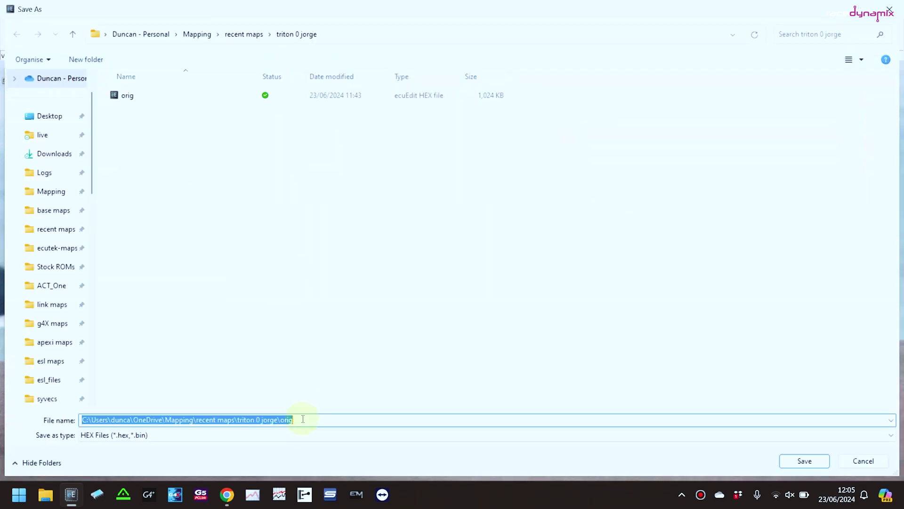
left_click(303, 419)
key("BackSpace")
key("BackSpace")
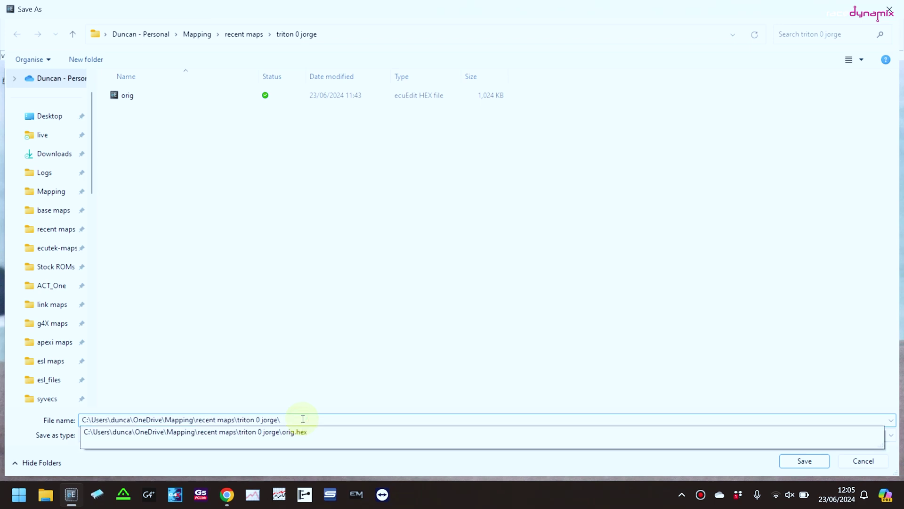
type("01-stutter")
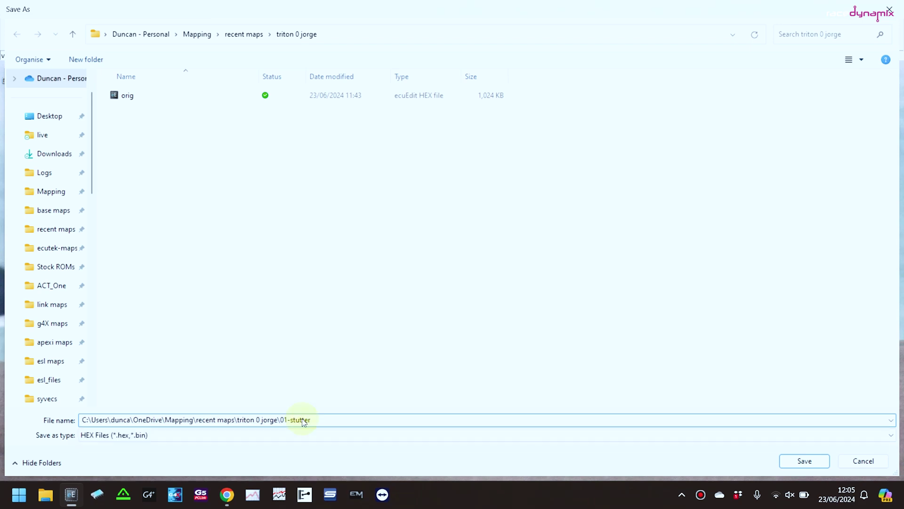
key("Return")
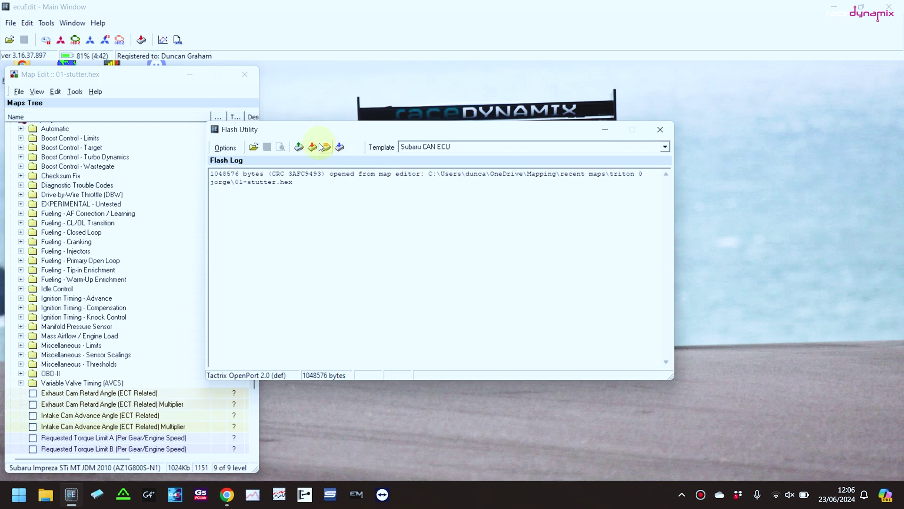
Flash the 01-stutter map to the ECU using the Subaru CAN ECU template, and close the Flash Utility once finished
left_click(312, 148)
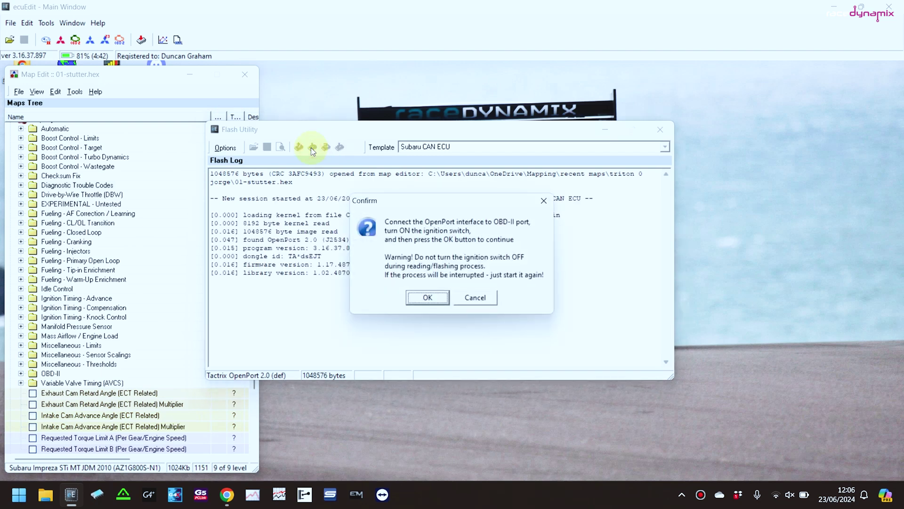
key("Return")
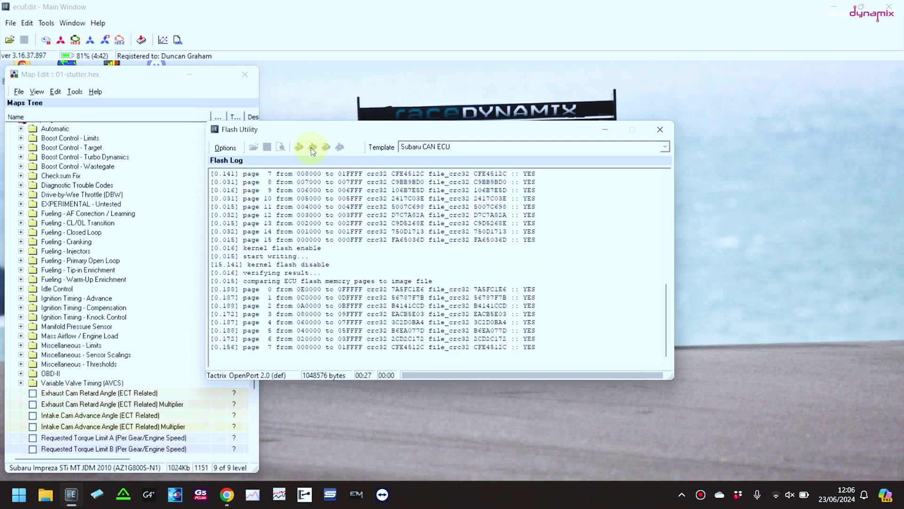
key("Return")
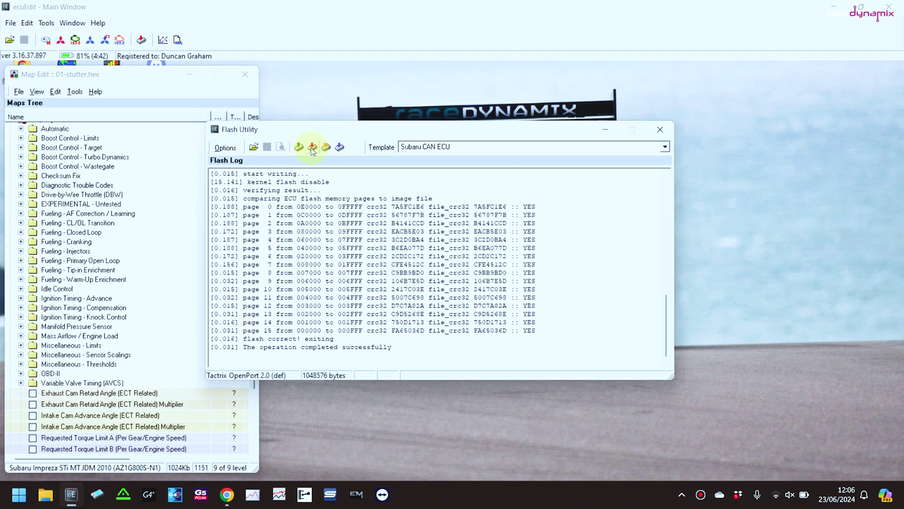
left_click(660, 130)
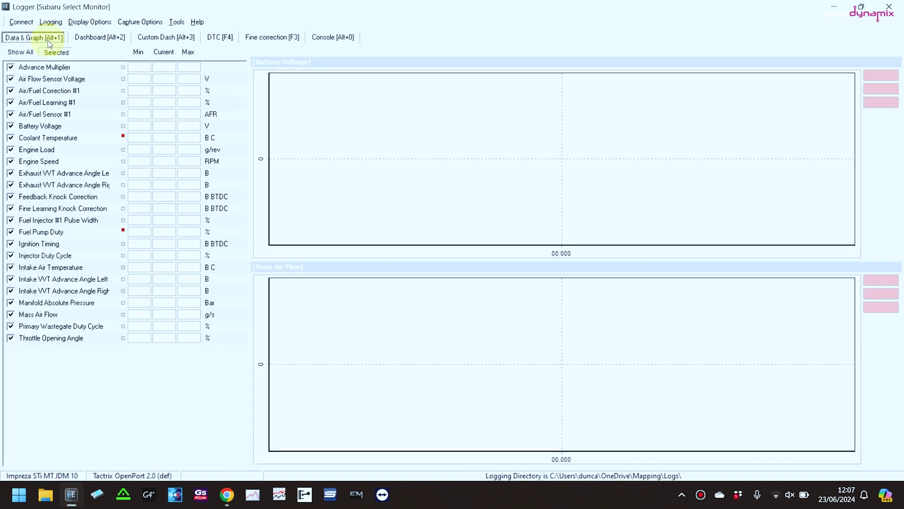
Show the custom dash in the Subaru Select Monitor logger to view the live engine data
left_click(177, 40)
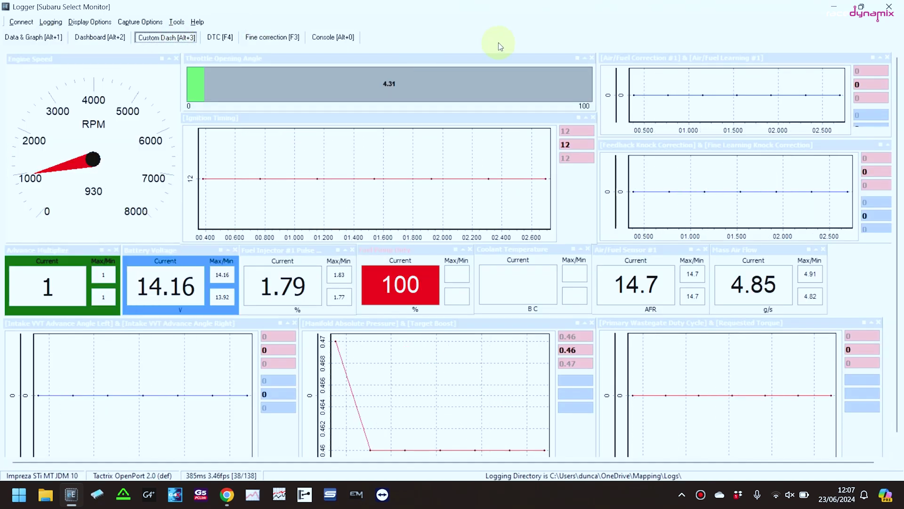